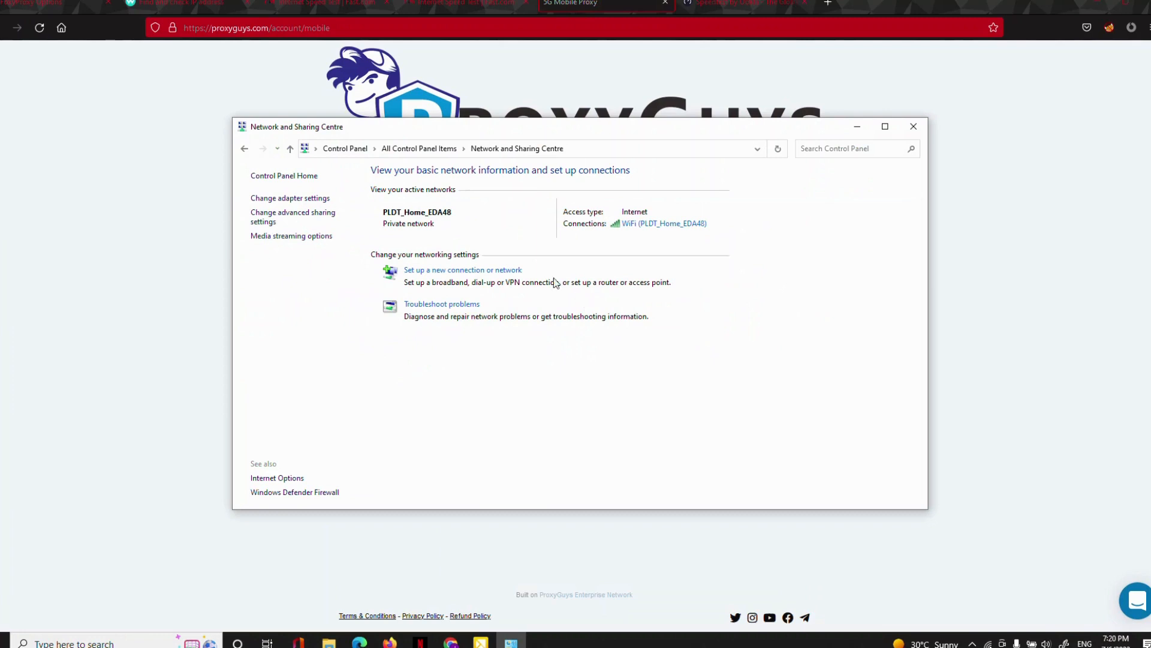
Start a new 'Connect to a workplace' connection using my Internet connection (VPN)
{"action": "left_click", "coordinate": [454, 271]}
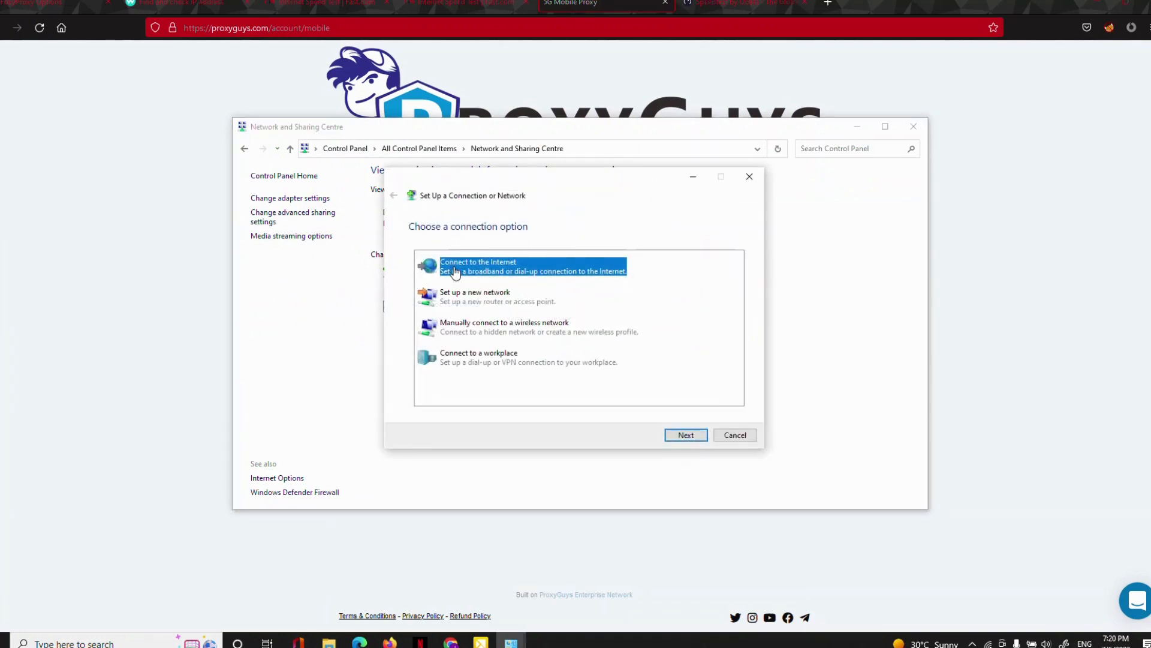
{"action": "left_click", "coordinate": [491, 362]}
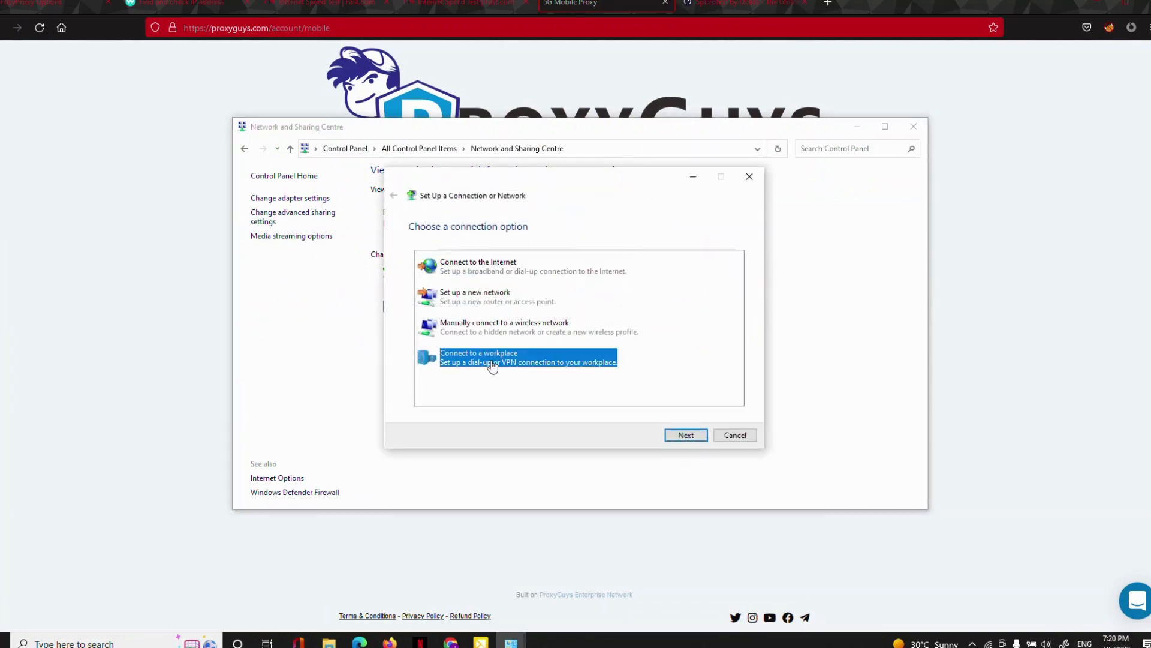
{"action": "left_click", "coordinate": [684, 435]}
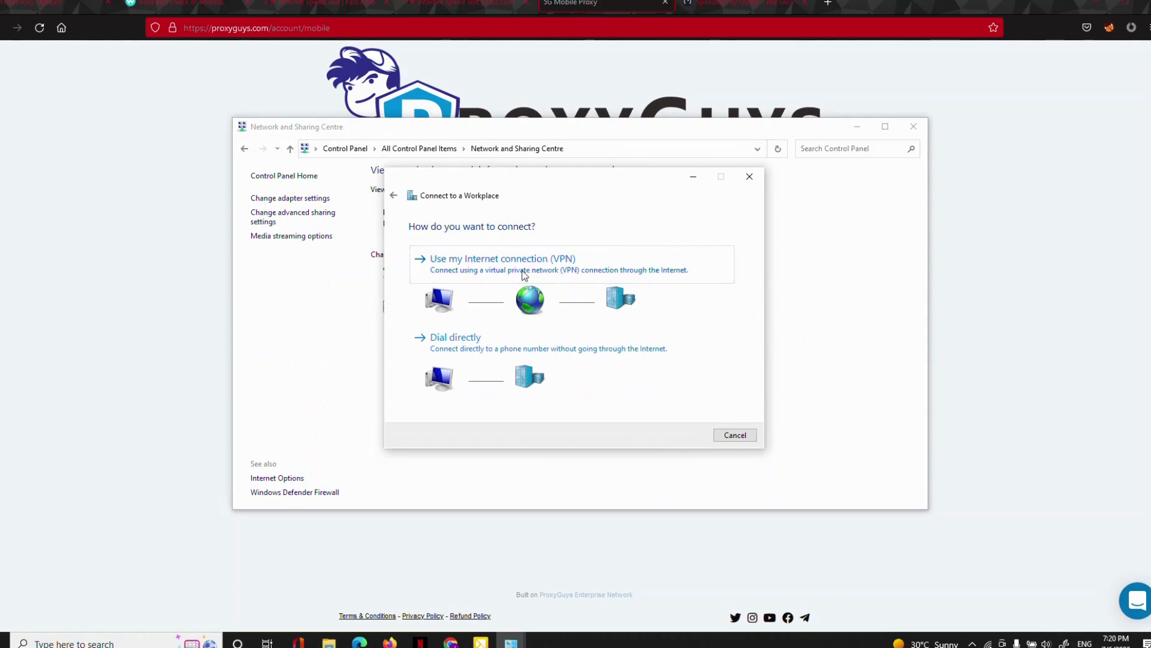
{"action": "left_click", "coordinate": [523, 273]}
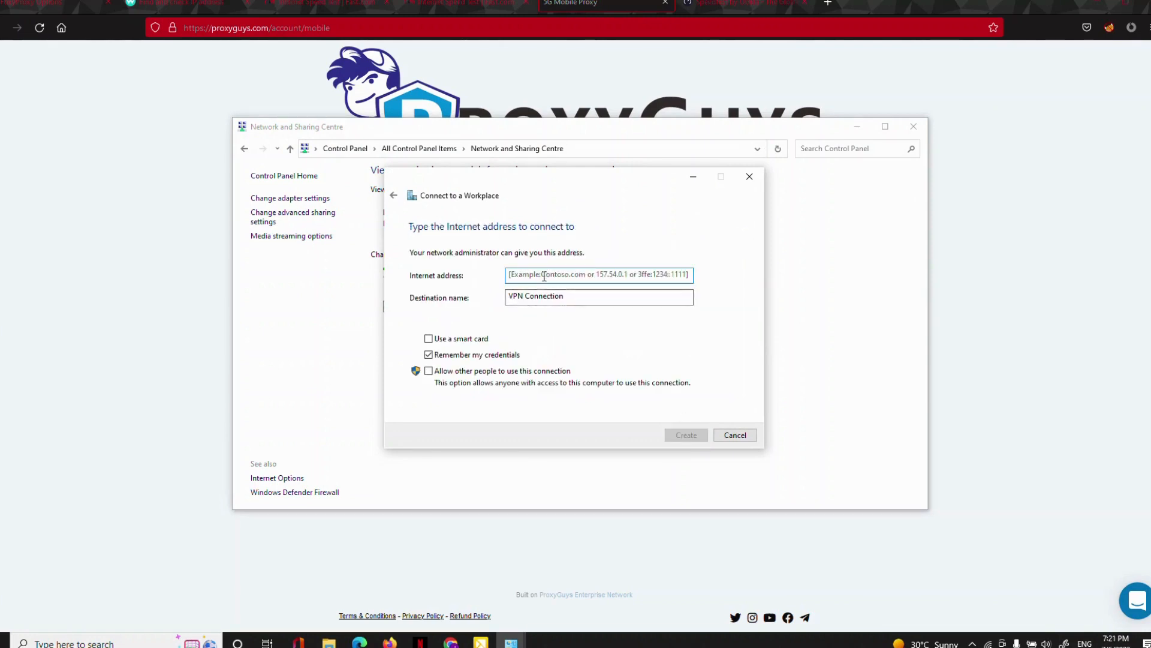
Type the server address vpn.proxyguys.co into the Internet address field
{"action": "left_click", "coordinate": [544, 275]}
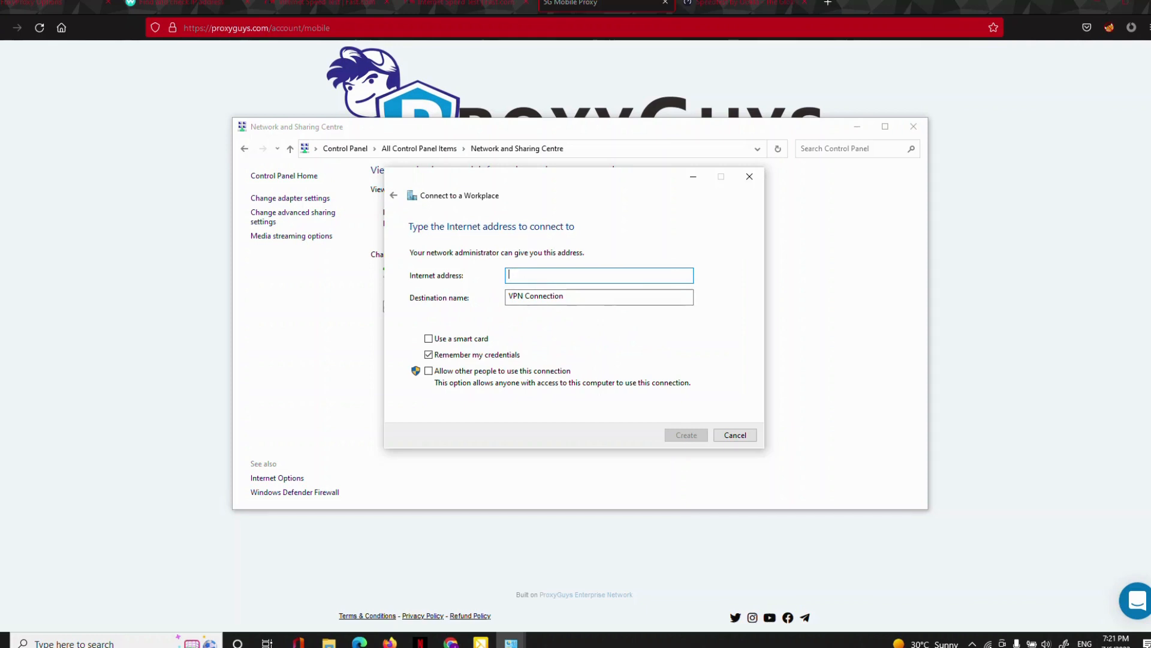
{"action": "type", "text": "ProxyGuys"}
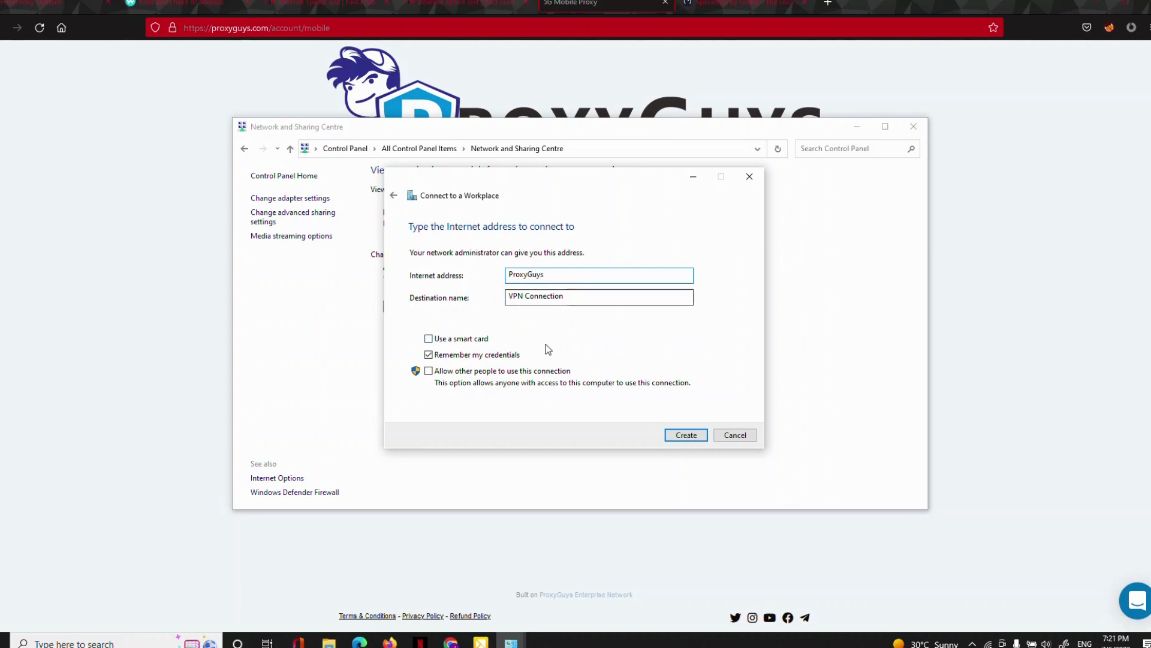
{"action": "left_click_drag", "start_coordinate": [547, 275], "coordinate": [496, 278]}
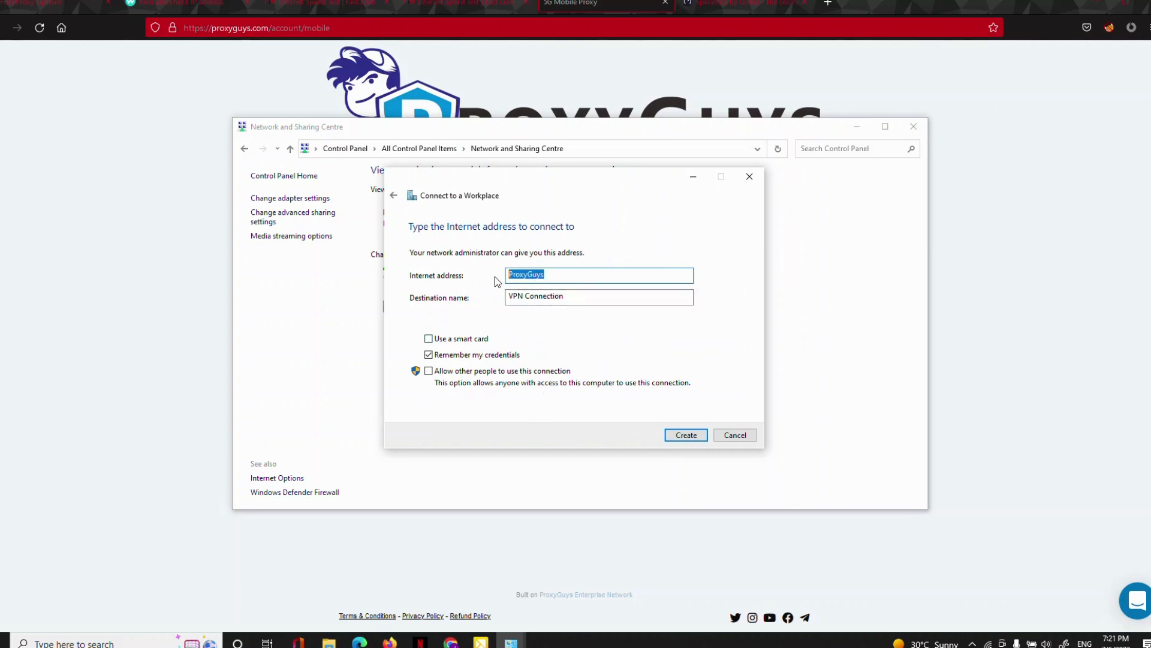
{"action": "type", "text": "vpn.proxyguys.com"}
Copy host vpn.proxyguys.com from the ProxyGuys page into the Internet address field
{"action": "left_click", "coordinate": [60, 267]}
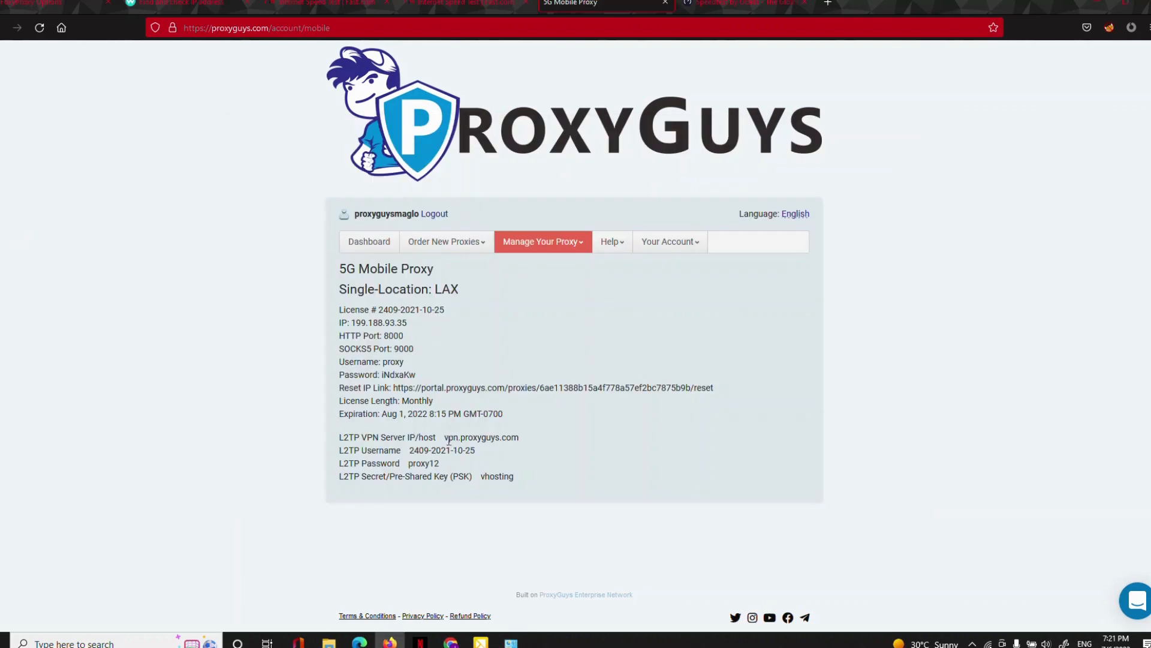
{"action": "left_click_drag", "start_coordinate": [447, 440], "coordinate": [521, 443]}
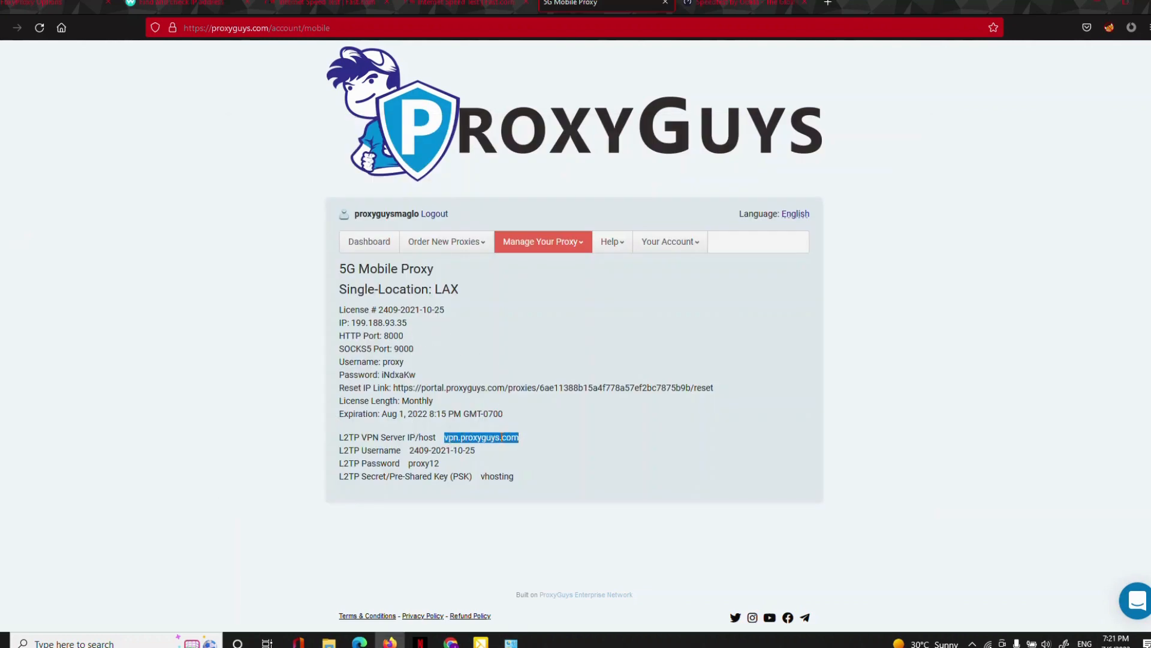
{"action": "right_click", "coordinate": [521, 444]}
{"action": "left_click", "coordinate": [523, 305]}
{"action": "left_click", "coordinate": [516, 641]}
{"action": "left_click", "coordinate": [568, 613]}
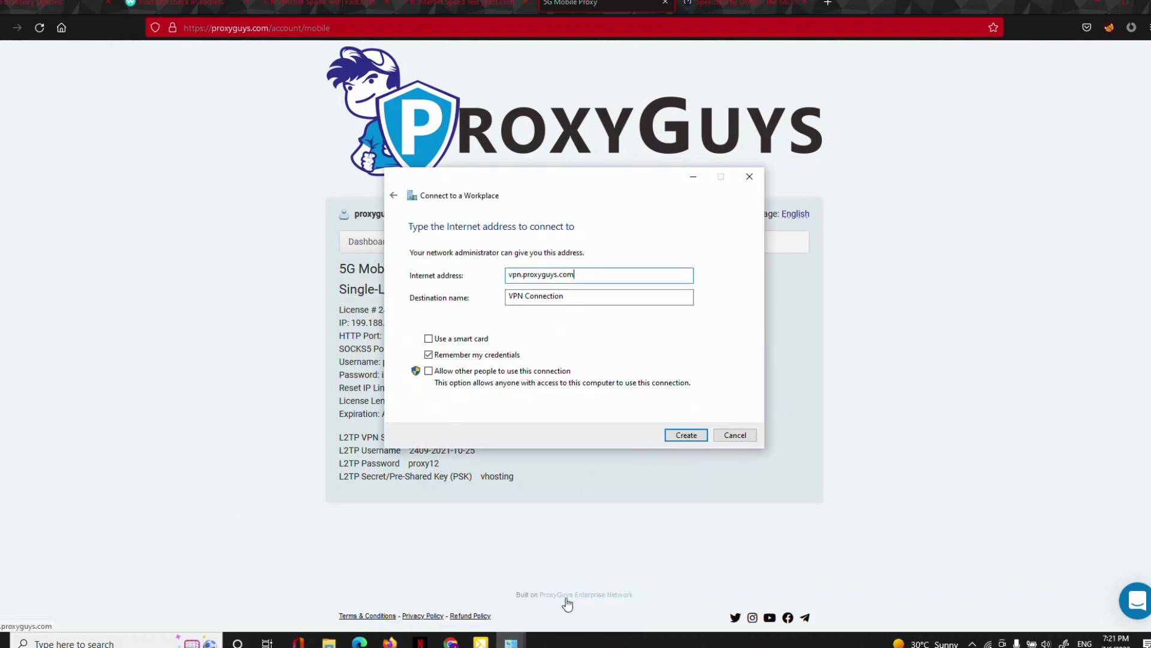
{"action": "left_click", "coordinate": [604, 281]}
{"action": "key", "text": "ctrl+v"}
{"action": "double_click", "coordinate": [604, 278]}
{"action": "left_click", "coordinate": [604, 278]}
{"action": "double_click", "coordinate": [604, 278]}
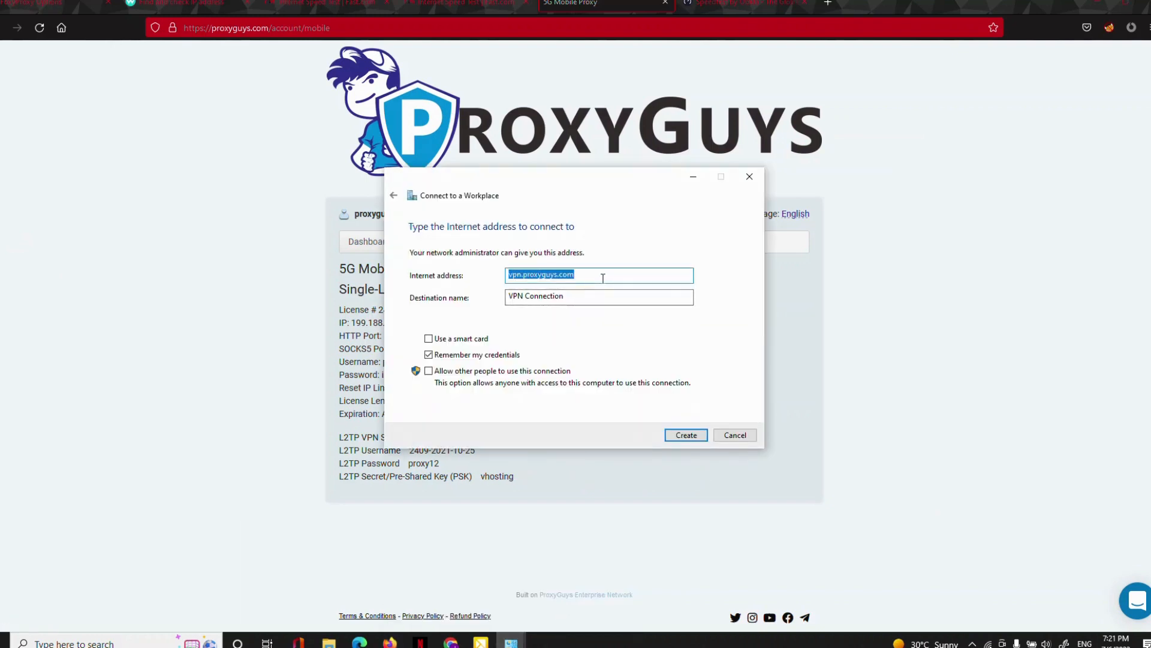
Rename the destination name to 'ProxyGuys VPN'
{"action": "left_click", "coordinate": [565, 297]}
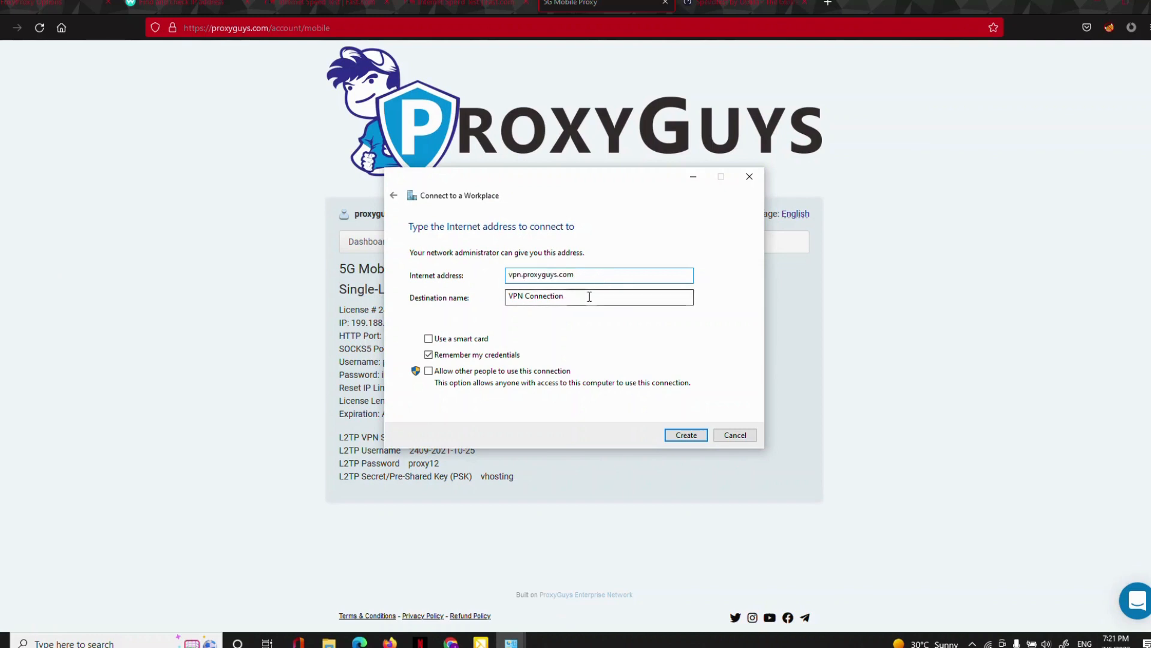
{"action": "left_click_drag", "start_coordinate": [589, 296], "coordinate": [506, 296]}
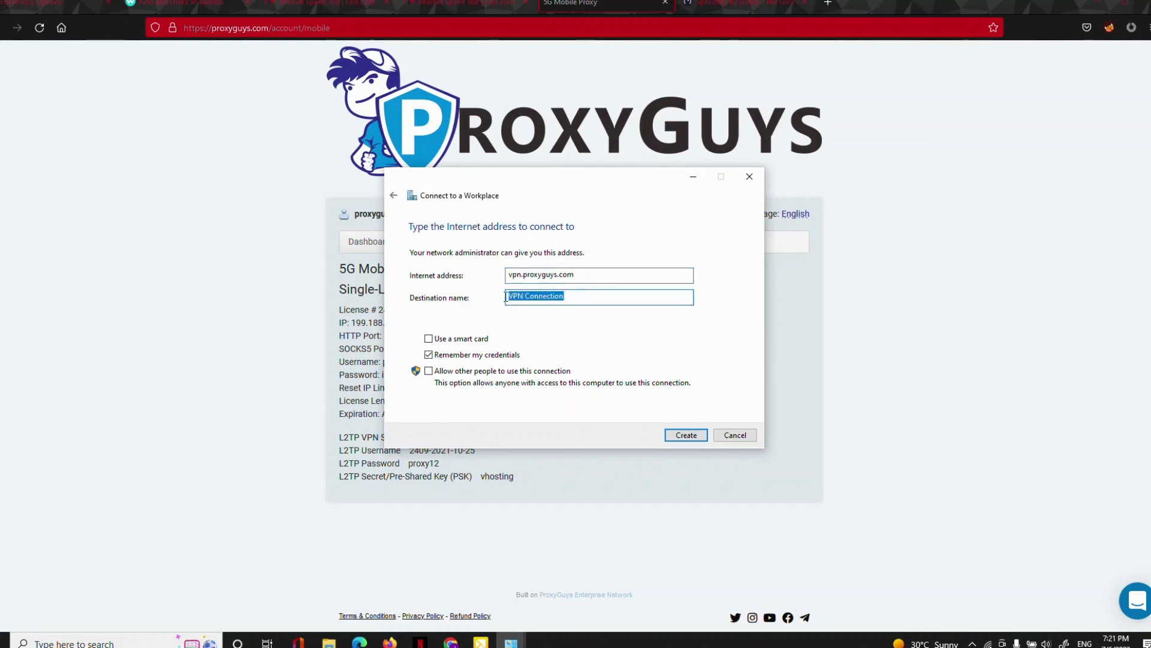
{"action": "type", "text": "ProxyGuys VPN"}
Create the VPN and open ProxyGuys VPN's properties from the network connections list
{"action": "left_click", "coordinate": [685, 437]}
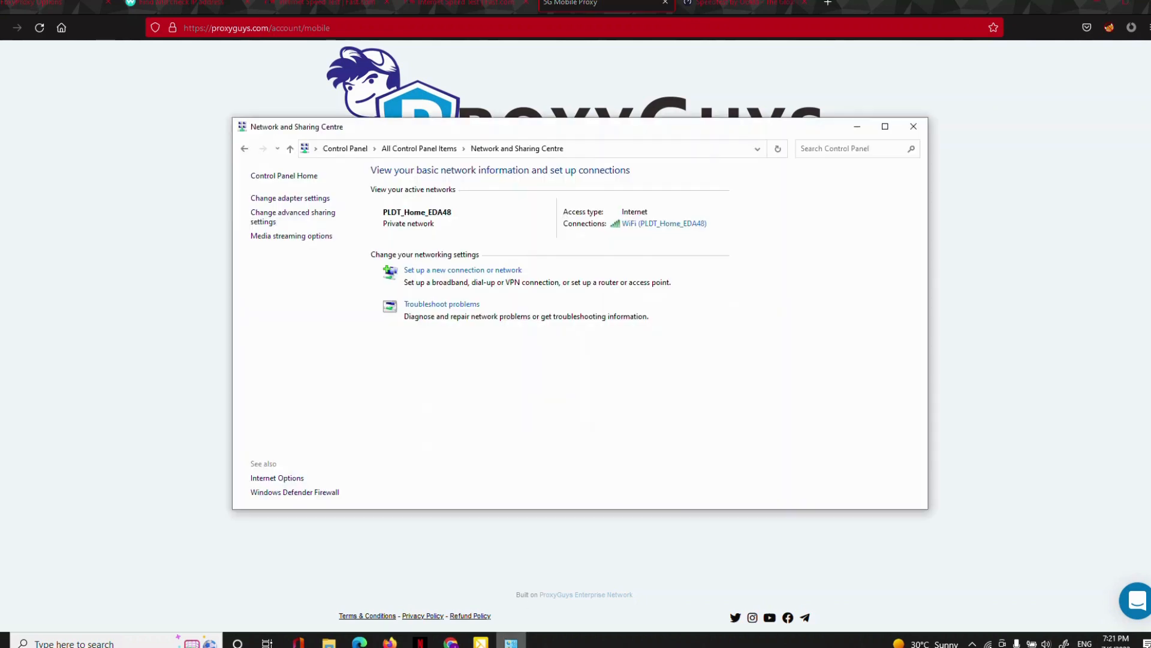
{"action": "left_click", "coordinate": [290, 198]}
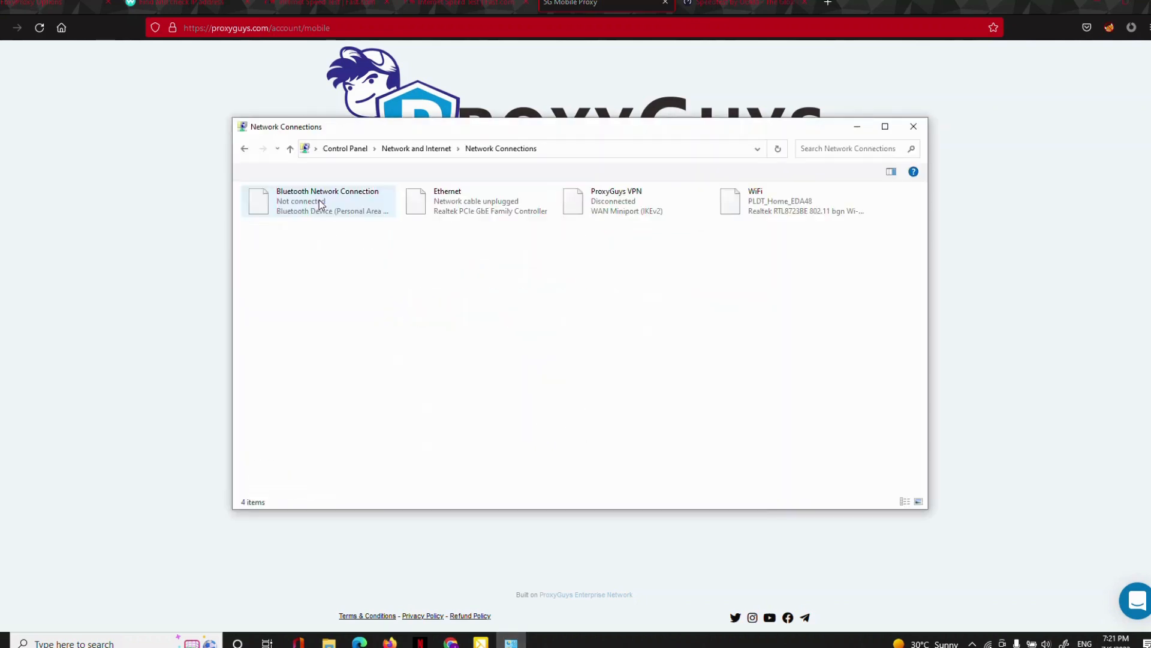
{"action": "right_click", "coordinate": [612, 197]}
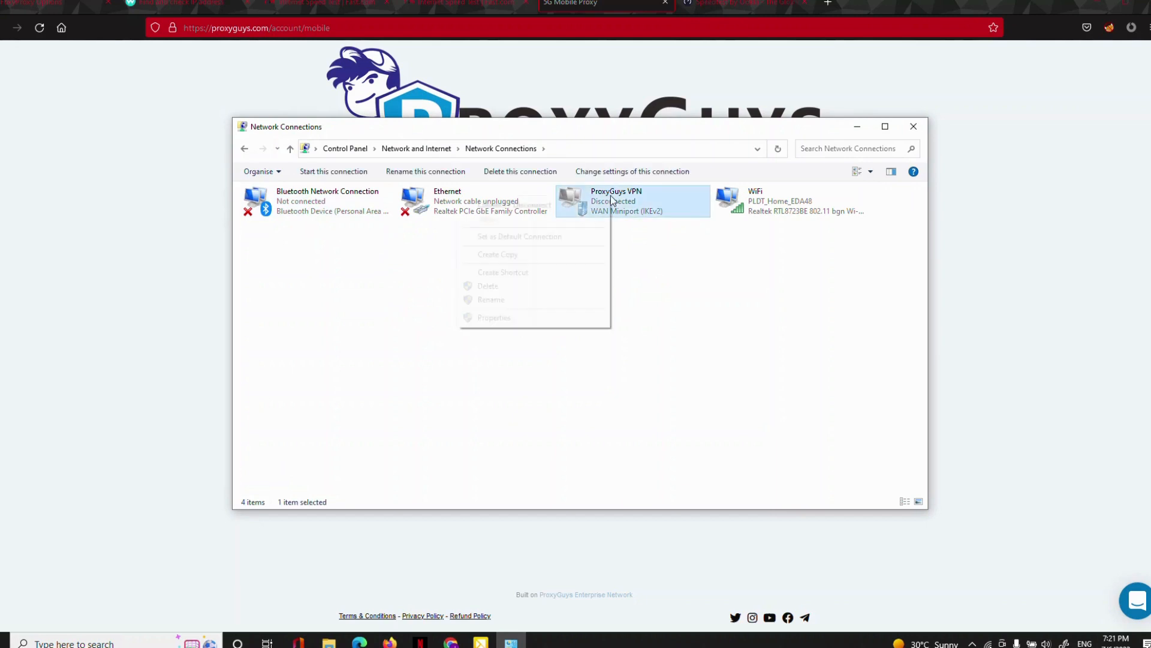
{"action": "left_click", "coordinate": [490, 317]}
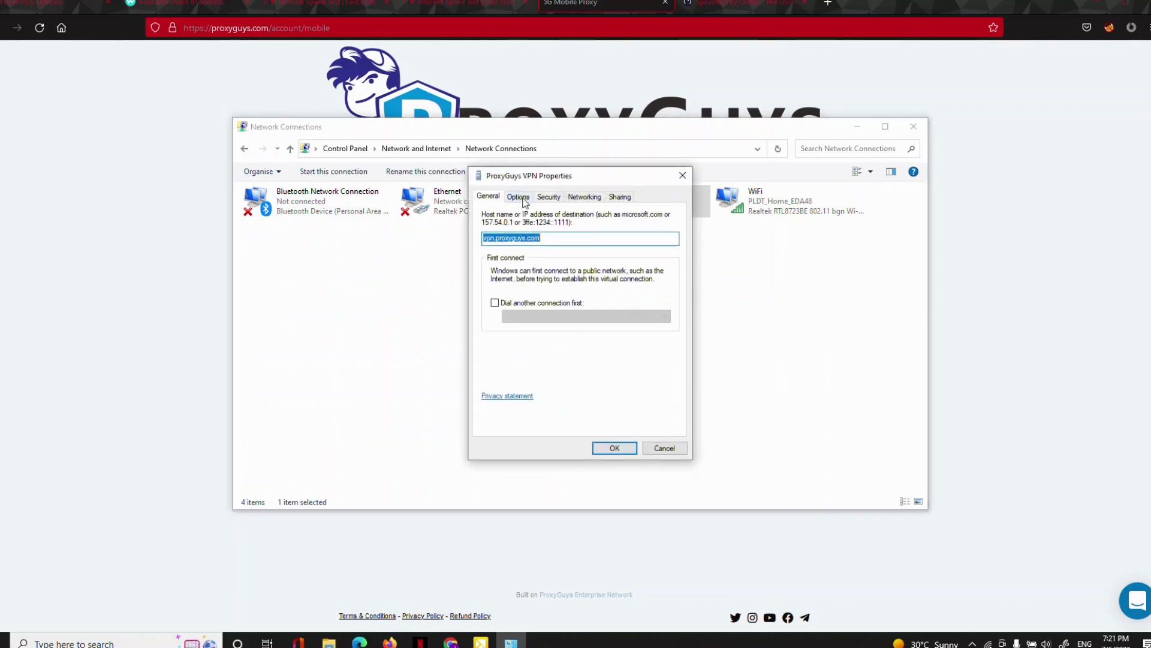
Set the VPN type to L2TP/IPsec, also allow PAP, then open Advanced settings
{"action": "left_click", "coordinate": [522, 199]}
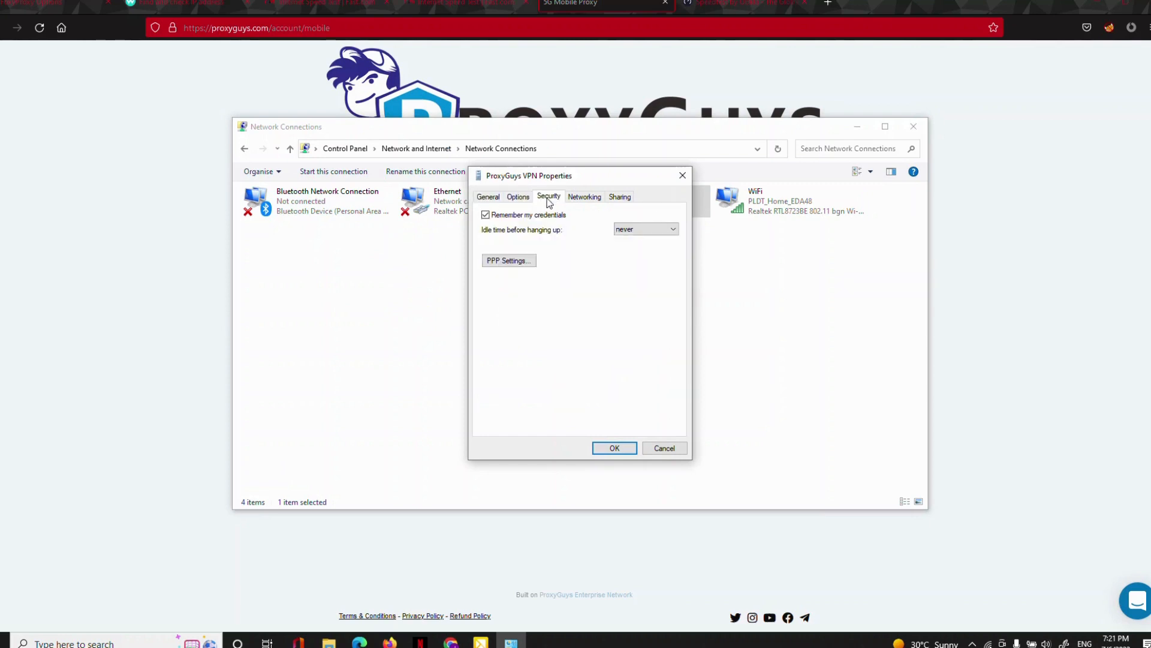
{"action": "left_click", "coordinate": [549, 198]}
{"action": "left_click", "coordinate": [541, 224]}
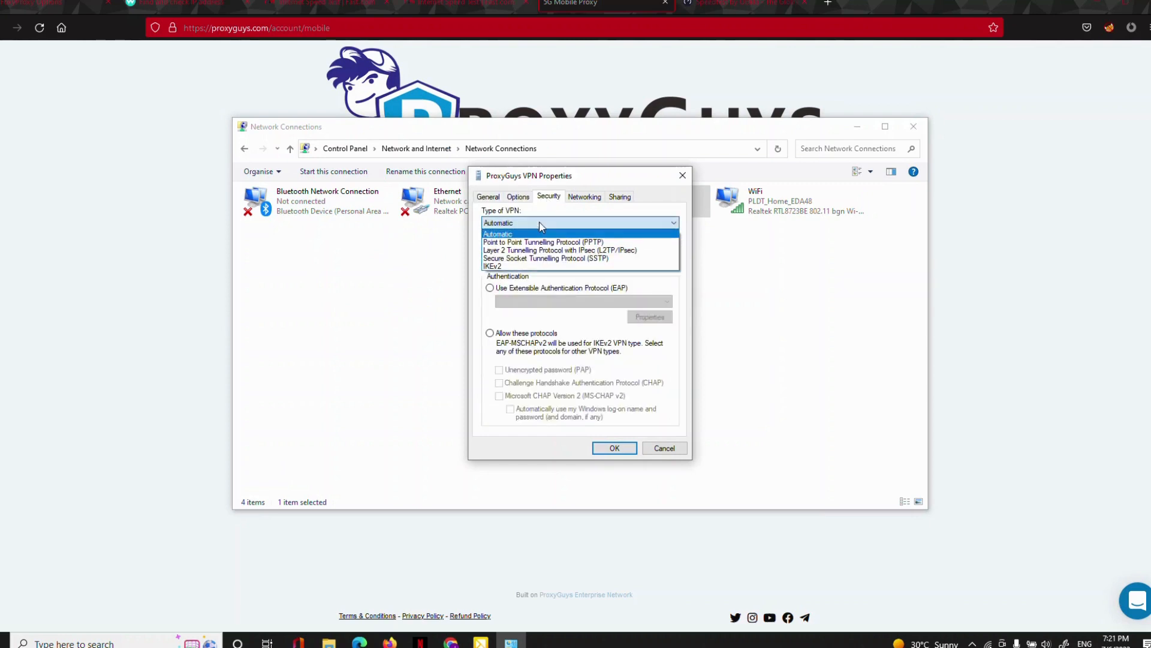
{"action": "left_click", "coordinate": [538, 249]}
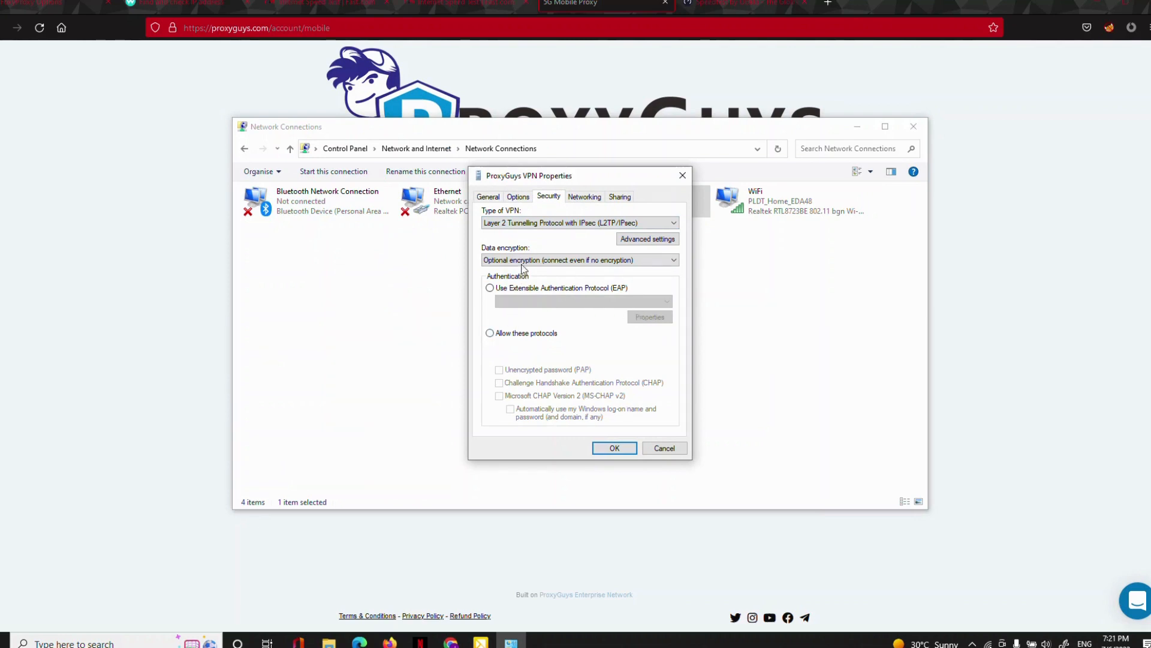
{"action": "left_click", "coordinate": [491, 333]}
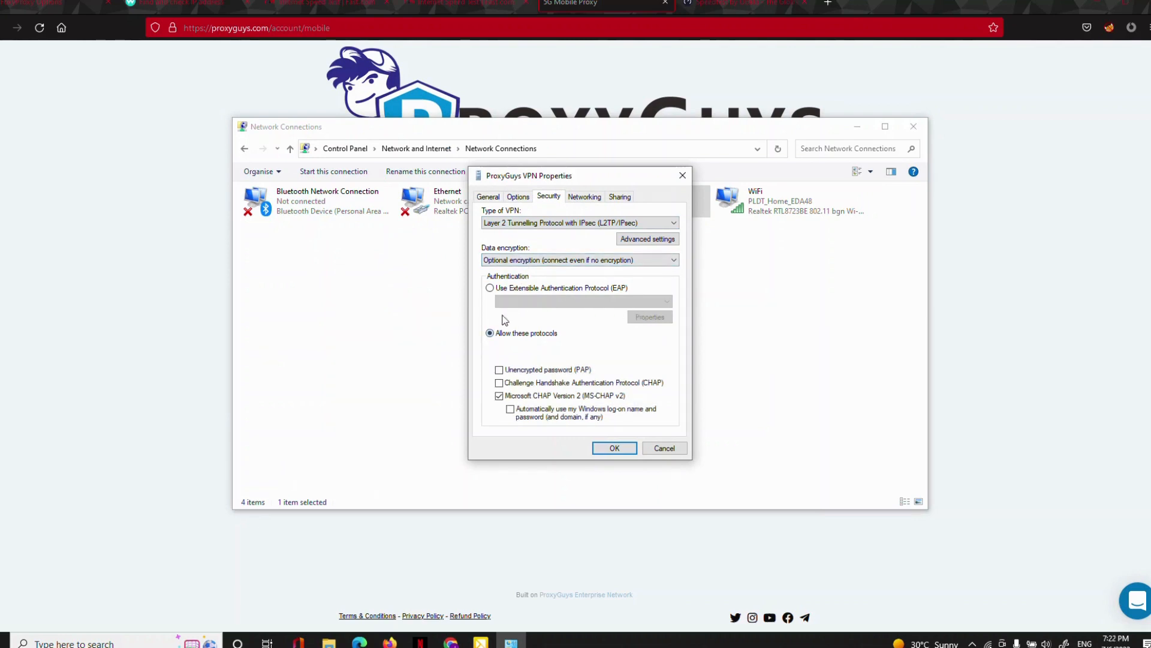
{"action": "left_click", "coordinate": [499, 370]}
{"action": "left_click", "coordinate": [584, 197]}
{"action": "left_click", "coordinate": [548, 197]}
{"action": "left_click", "coordinate": [646, 239]}
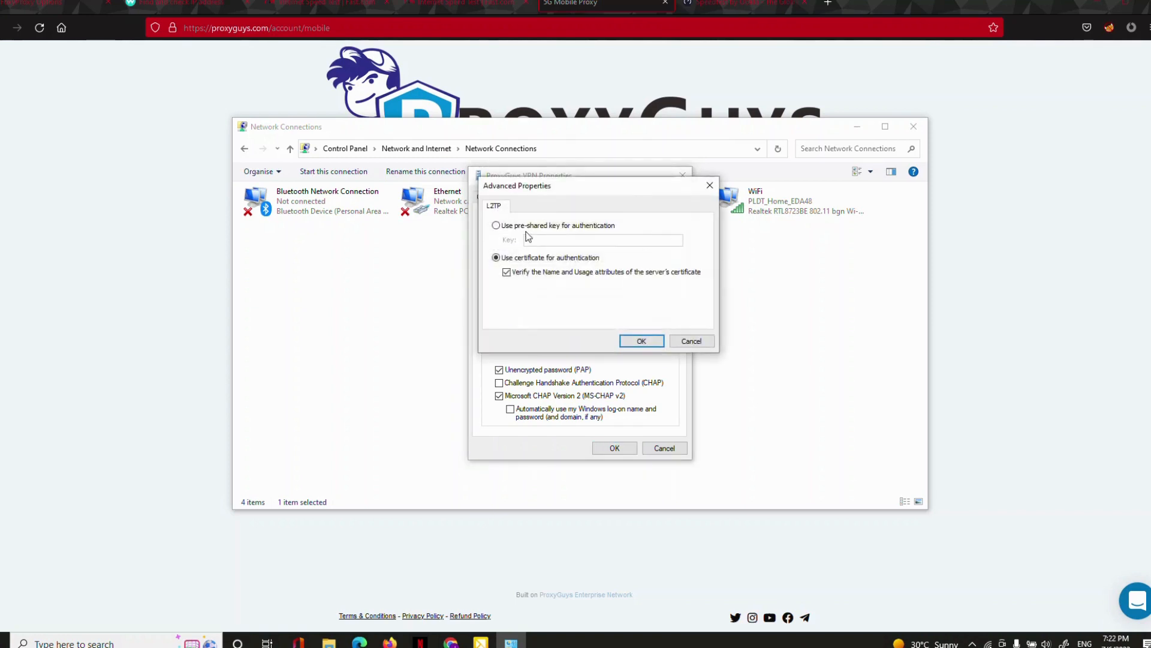
Use the pre-shared key copied from the ProxyGuys page for authentication and save the properties
{"action": "left_click", "coordinate": [496, 225]}
{"action": "left_click", "coordinate": [120, 243]}
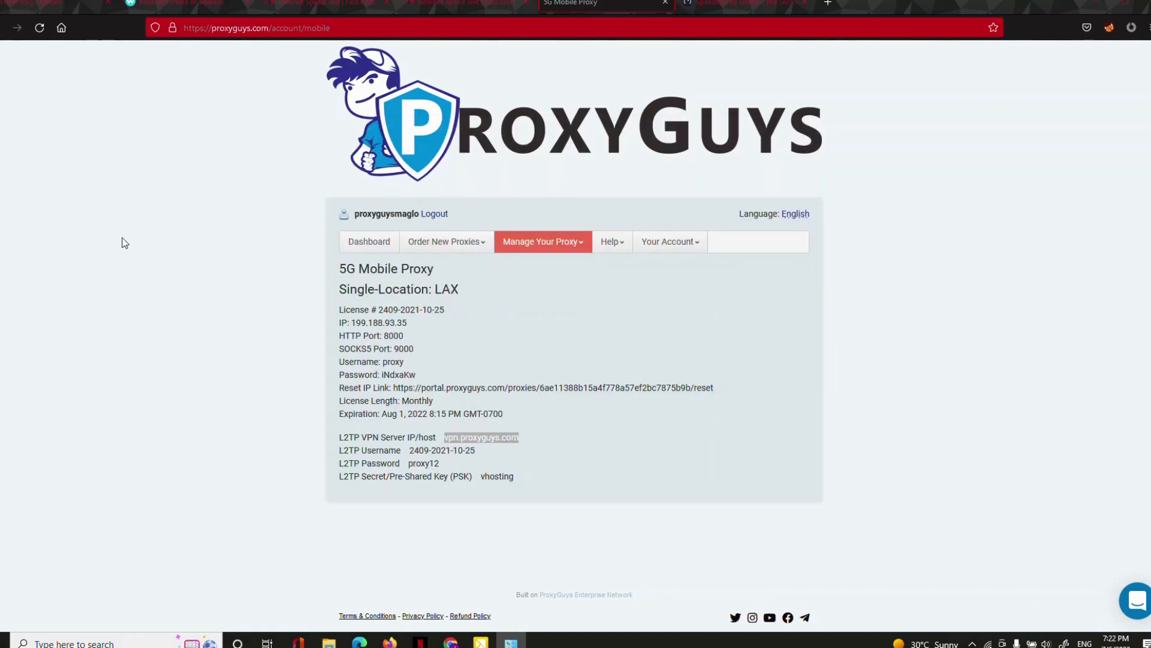
{"action": "double_click", "coordinate": [504, 477]}
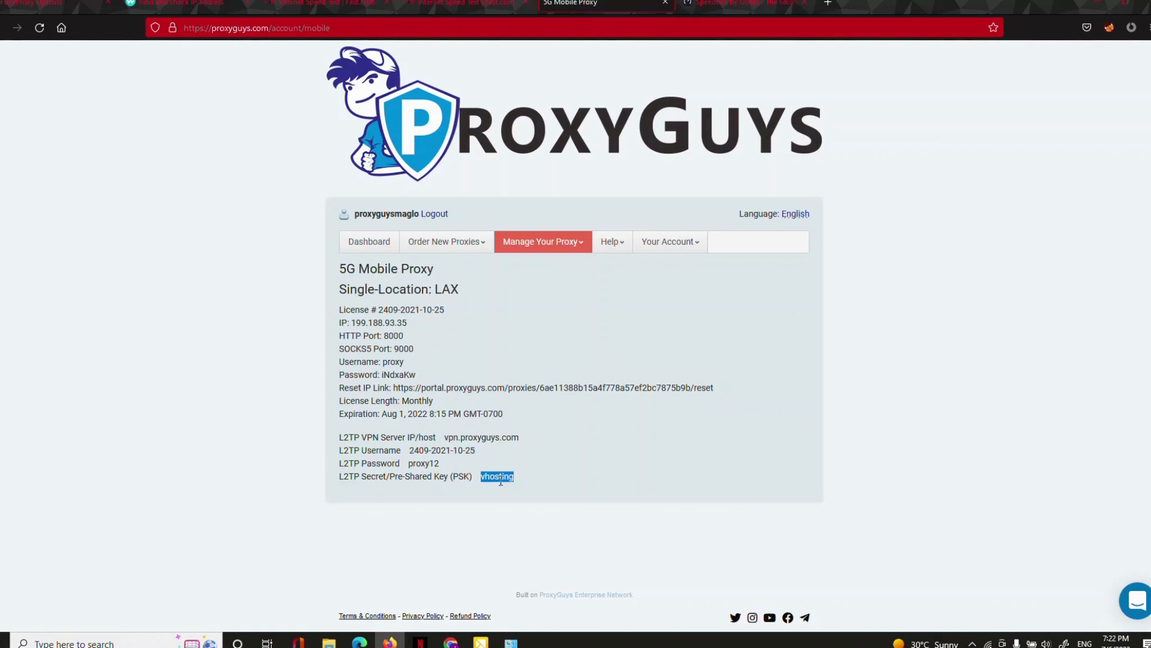
{"action": "left_click", "coordinate": [511, 642]}
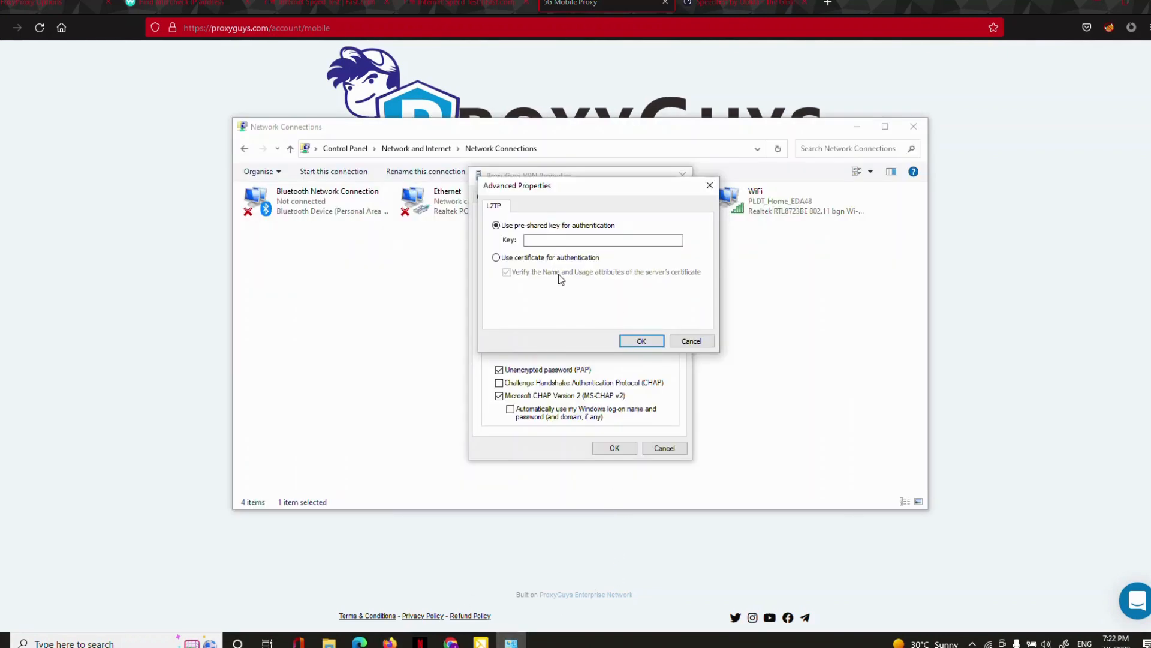
{"action": "left_click", "coordinate": [552, 240]}
{"action": "key", "text": "ctrl+v"}
{"action": "left_click", "coordinate": [640, 341]}
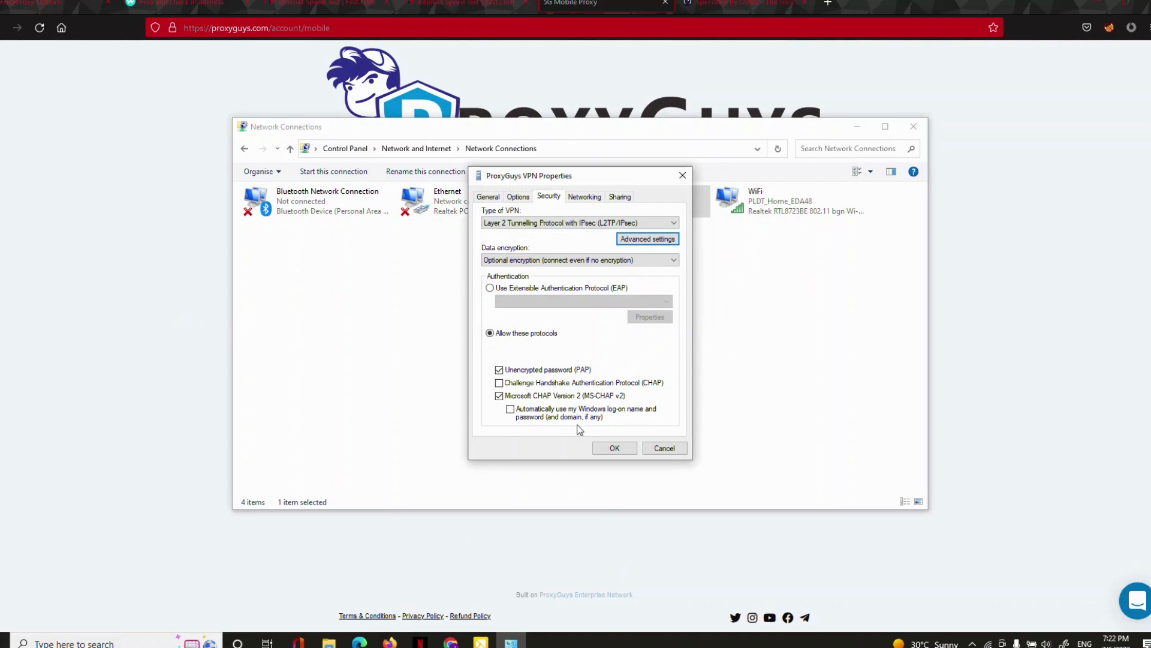
{"action": "left_click", "coordinate": [614, 449]}
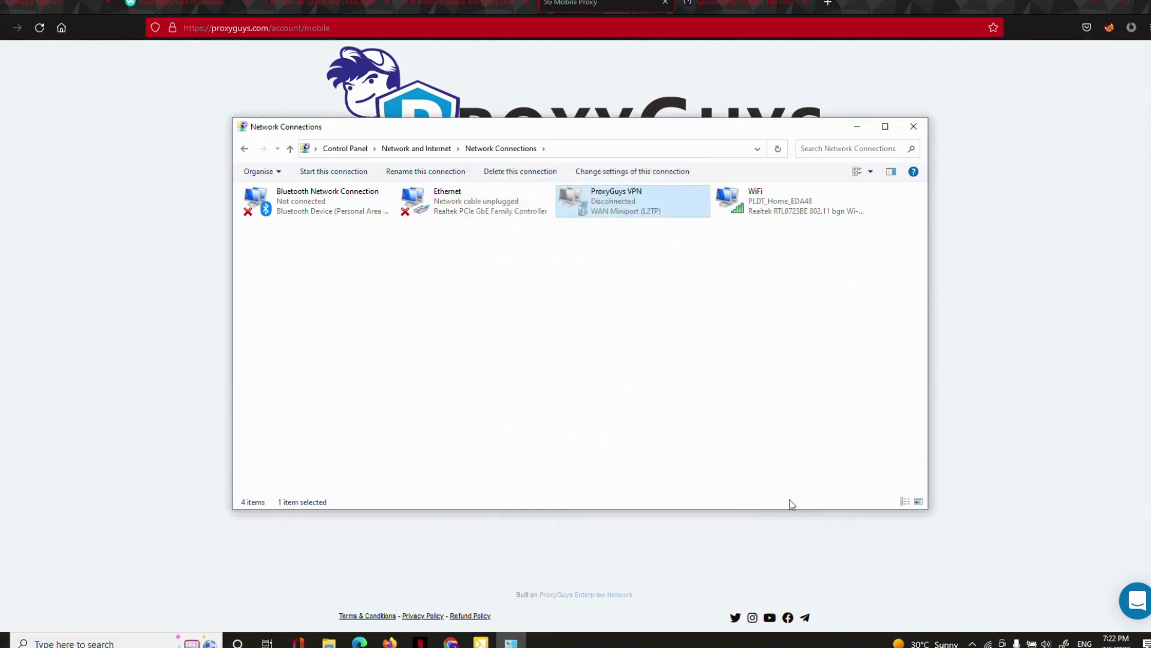
Connect to ProxyGuys VPN from the system tray network list
{"action": "left_click", "coordinate": [863, 131]}
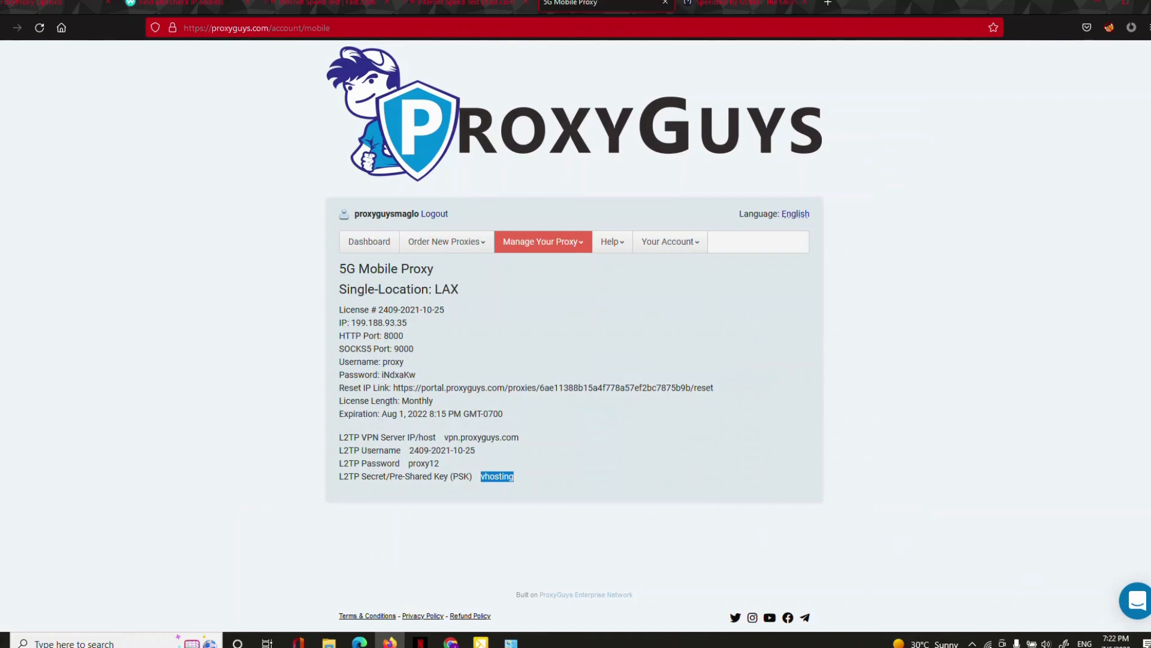
{"action": "left_click", "coordinate": [991, 644]}
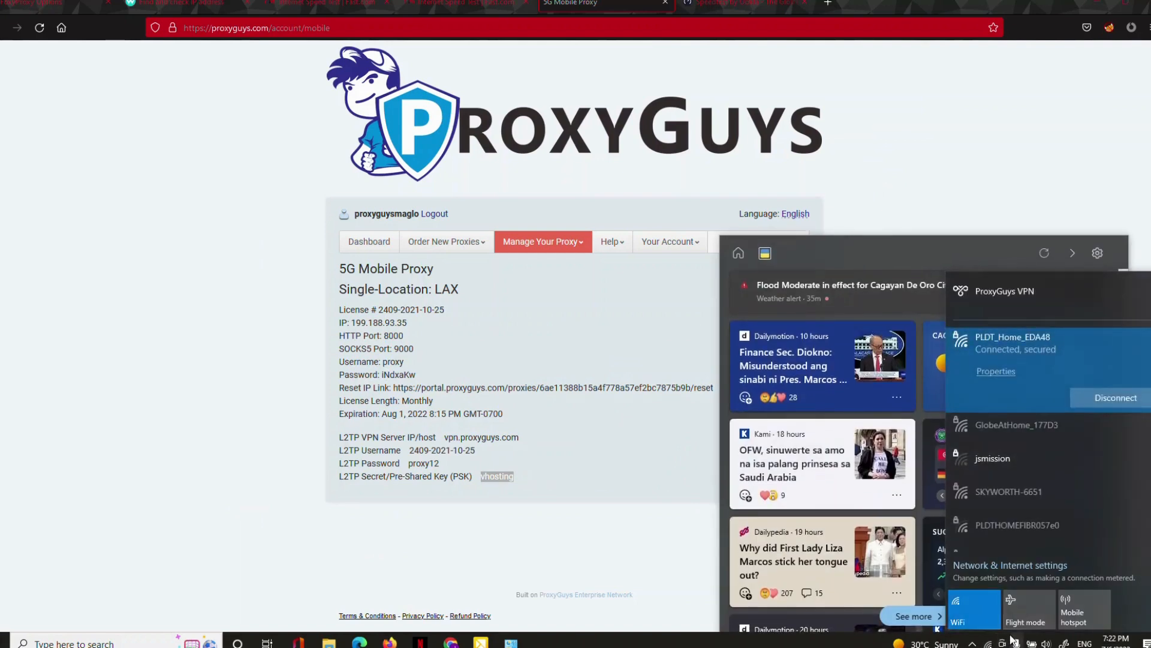
{"action": "left_click", "coordinate": [1056, 293]}
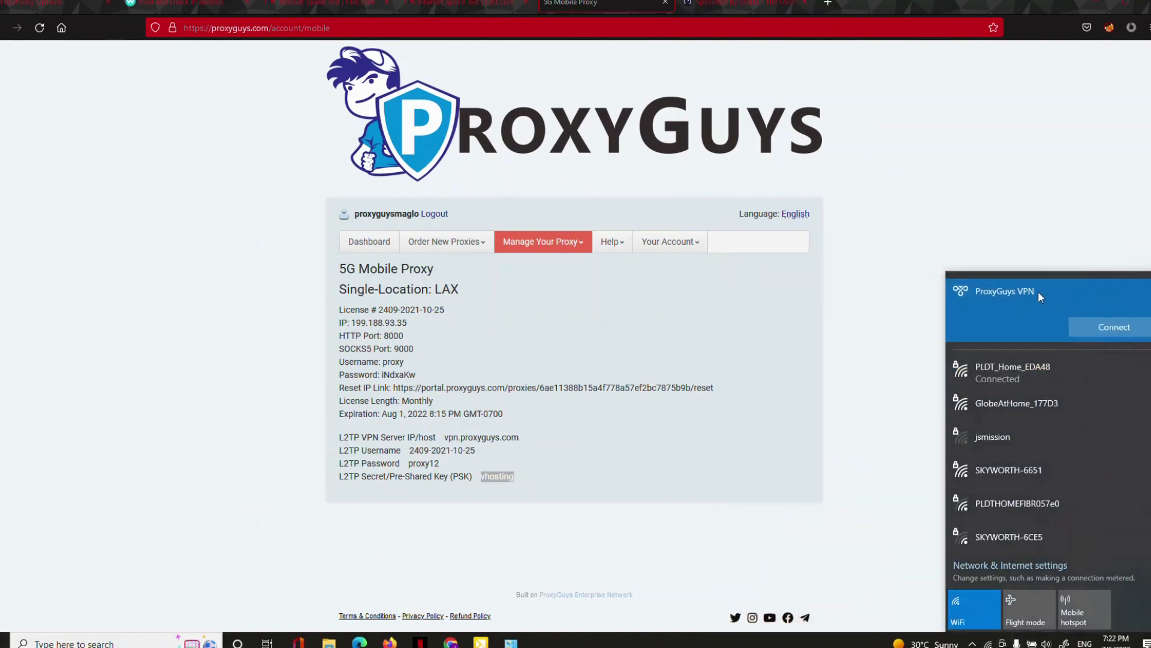
{"action": "left_click", "coordinate": [1084, 327]}
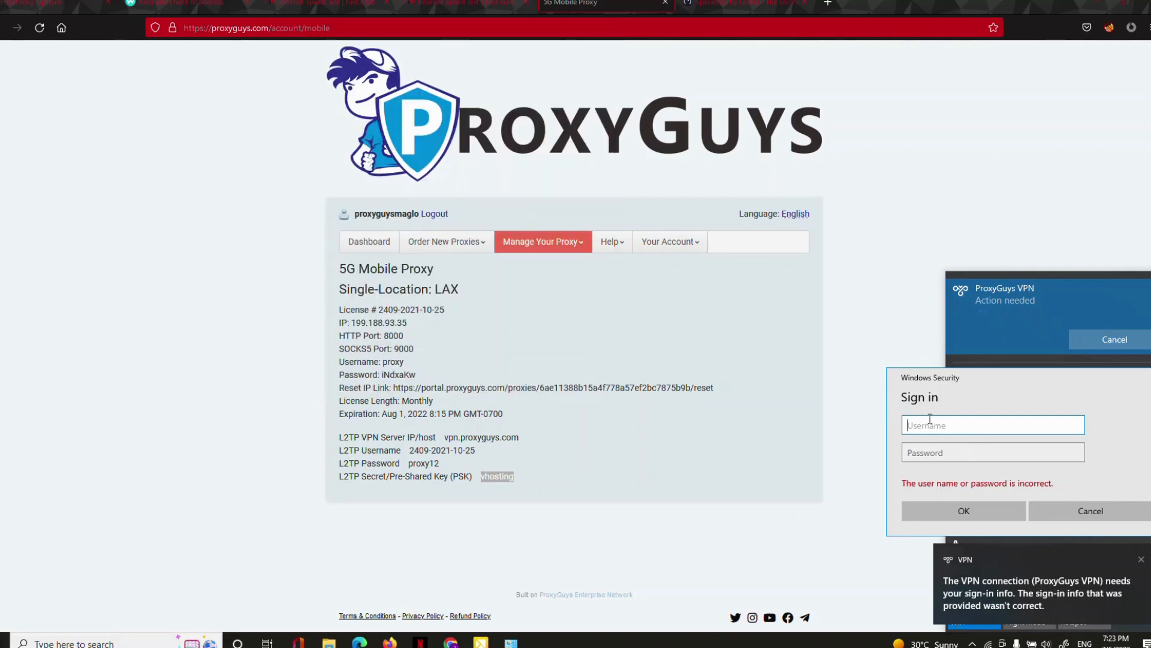
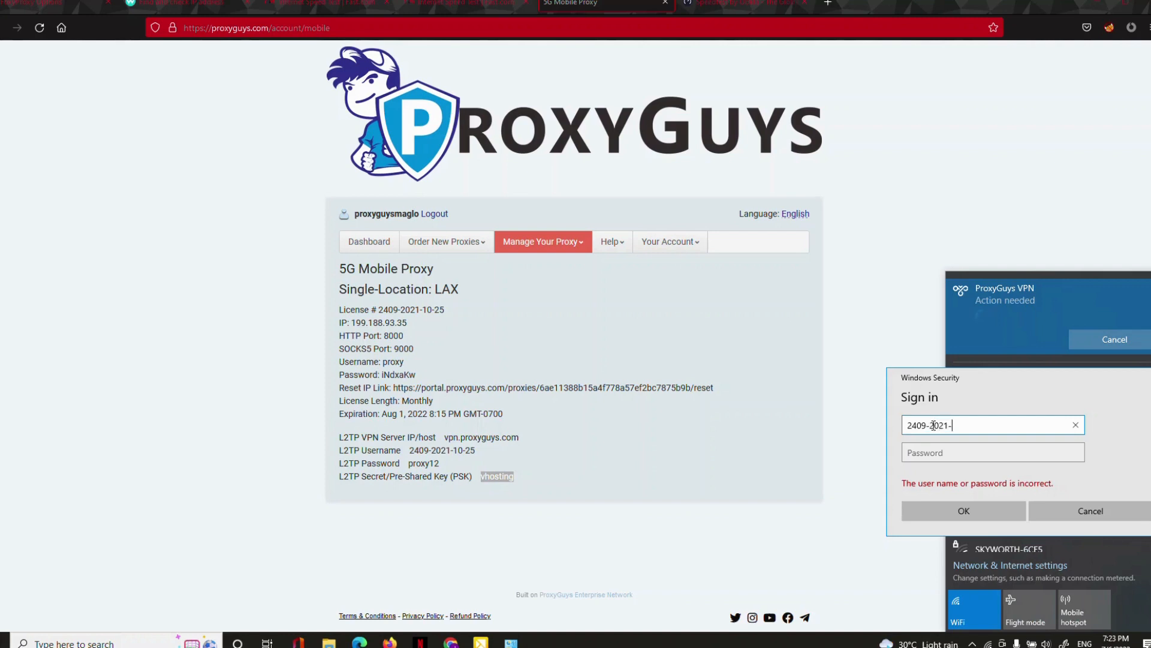
Enter the L2TP username and password, verify the password, and submit the sign-in
{"action": "left_click", "coordinate": [936, 453]}
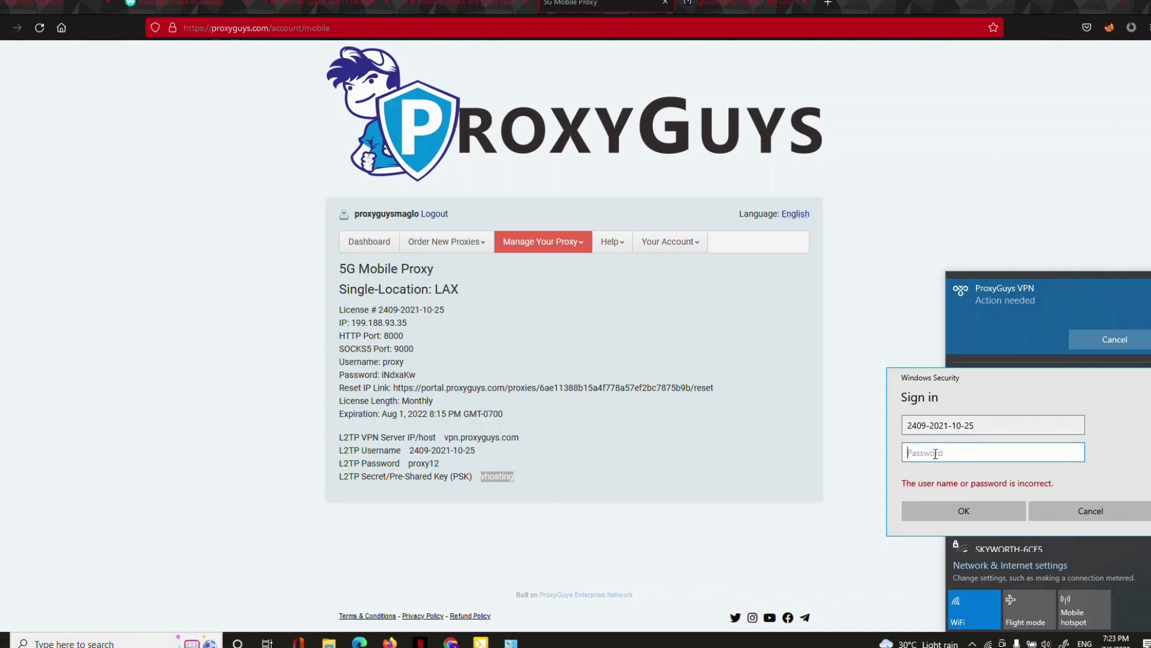
{"action": "left_click", "coordinate": [1076, 453]}
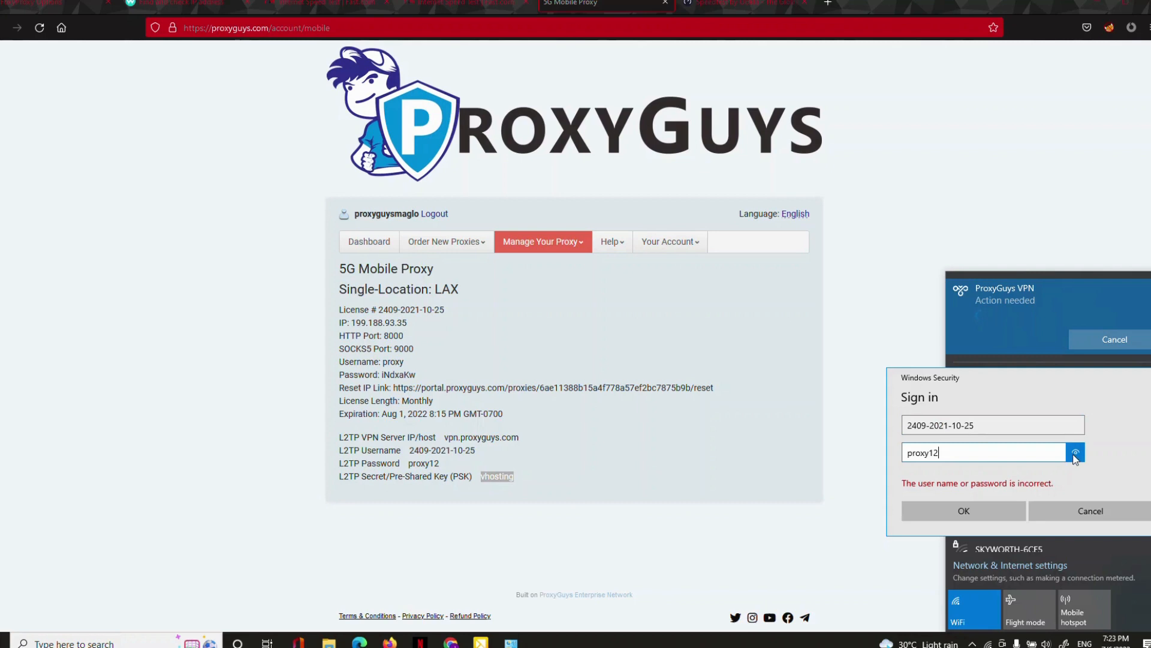
{"action": "left_click", "coordinate": [965, 510]}
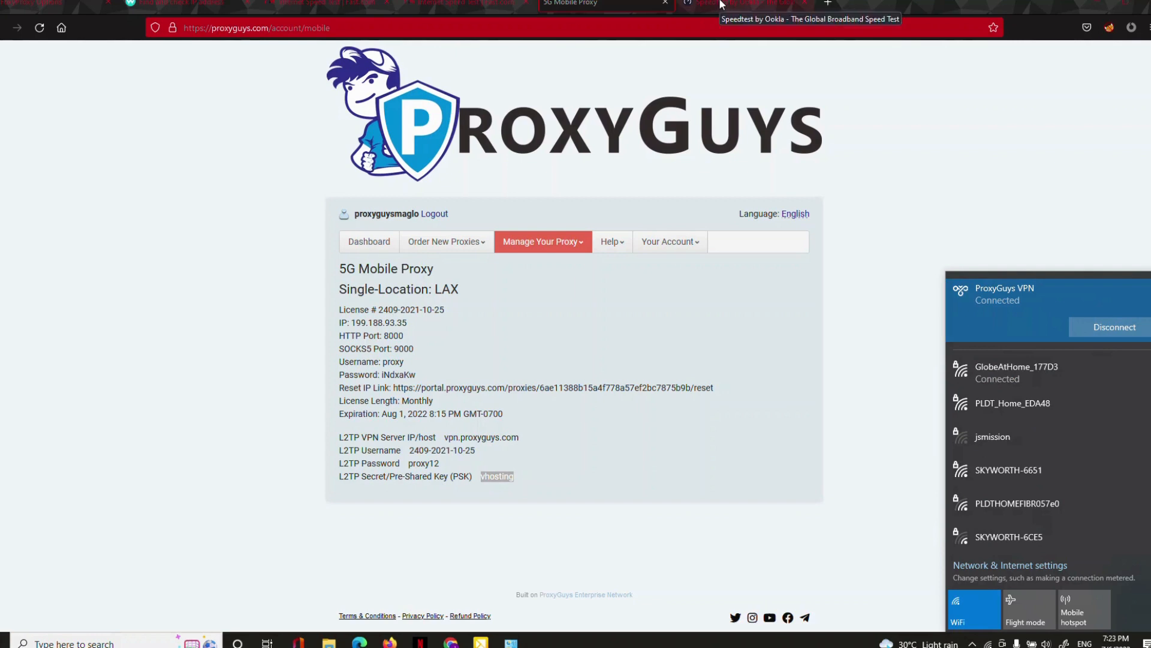
Open whoer.net in a new tab and check the IP location shows Los Angeles, California
{"action": "left_click", "coordinate": [805, 3]}
{"action": "left_click", "coordinate": [690, 3]}
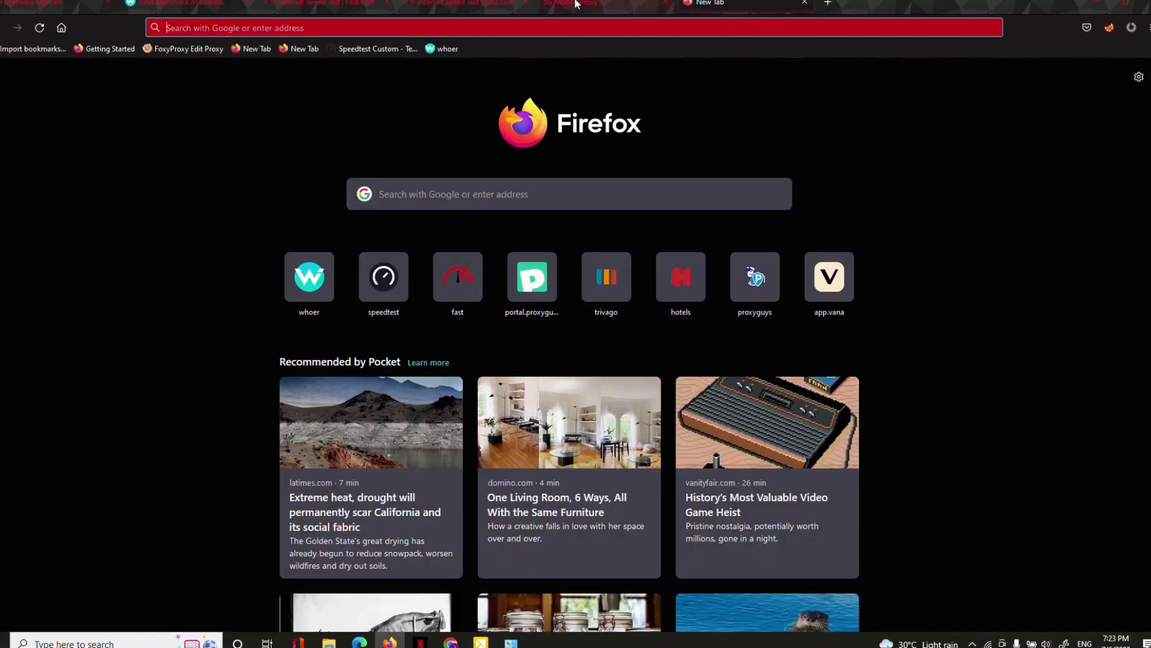
{"action": "left_click", "coordinate": [310, 276]}
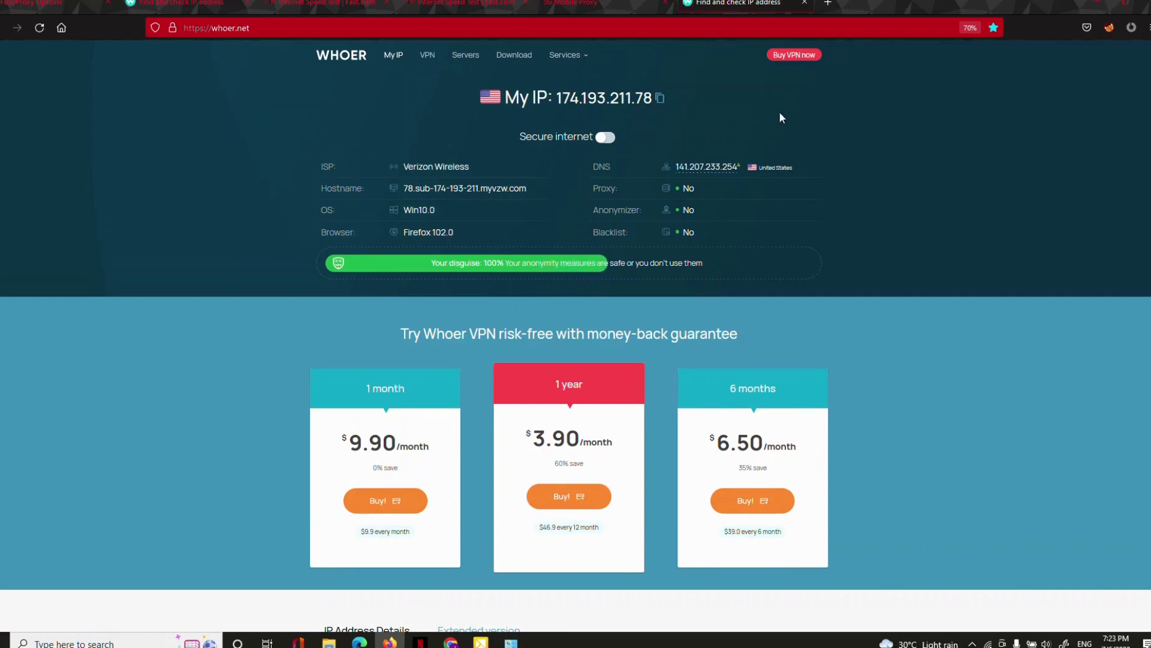
{"action": "scroll", "coordinate": [816, 220], "scroll_direction": "down", "scroll_amount": 6}
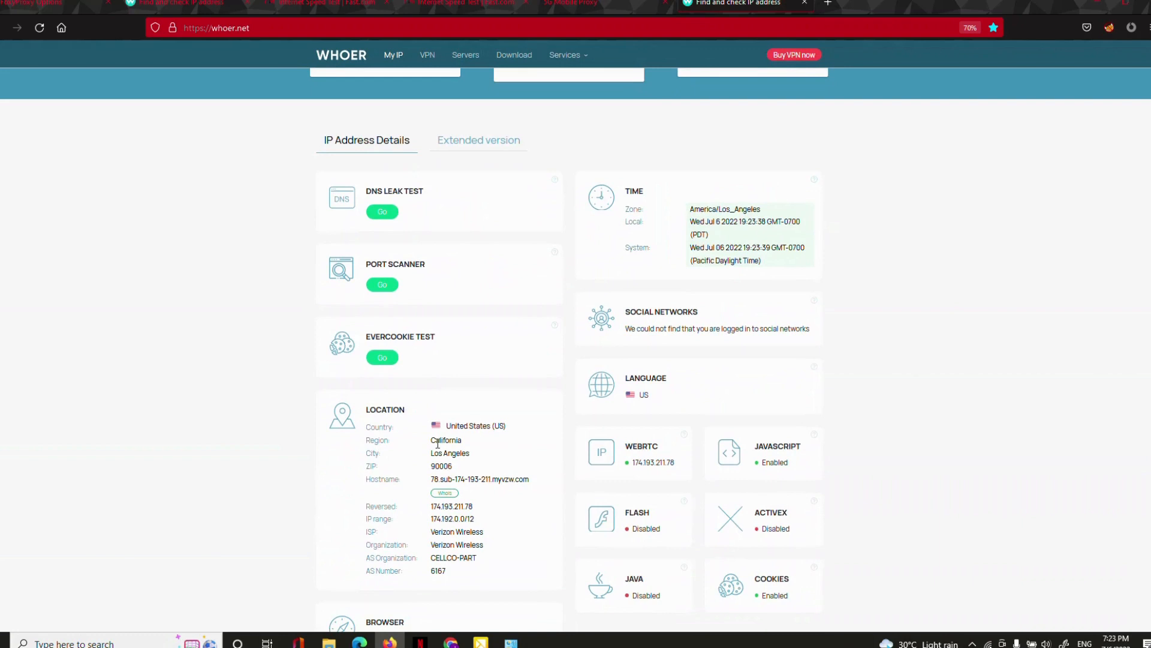
{"action": "left_click_drag", "start_coordinate": [431, 440], "coordinate": [480, 460]}
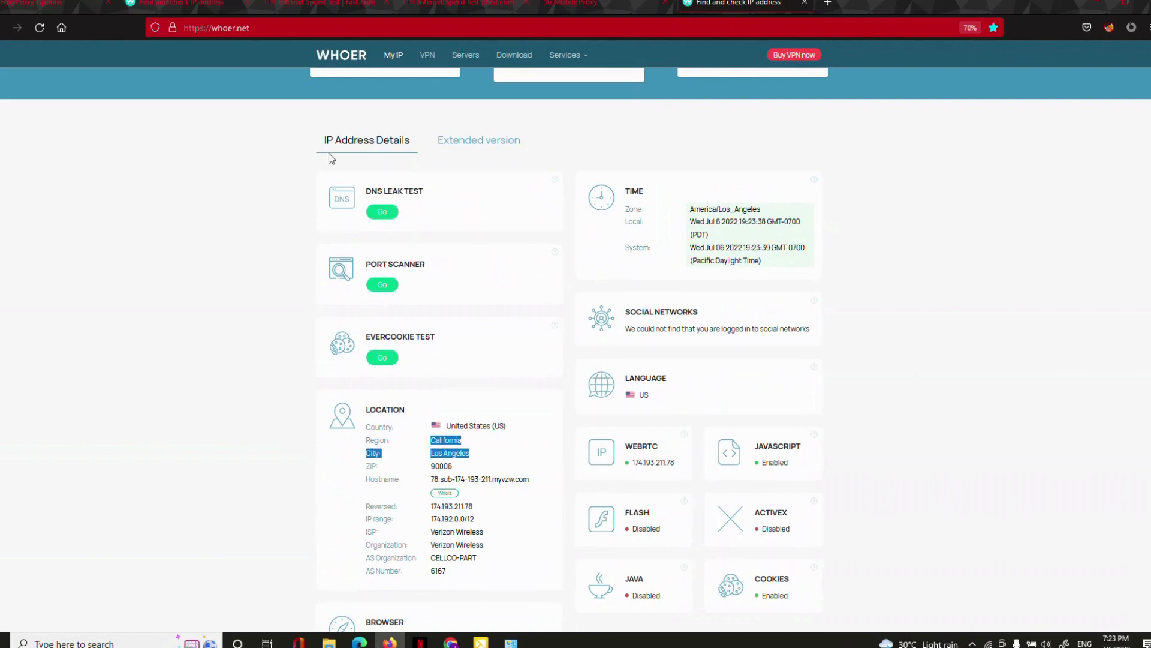
Compare against the proxy's LAX location on the ProxyGuys page, then return to whoer.net
{"action": "left_click", "coordinate": [571, 8]}
{"action": "left_click_drag", "start_coordinate": [428, 289], "coordinate": [478, 288]}
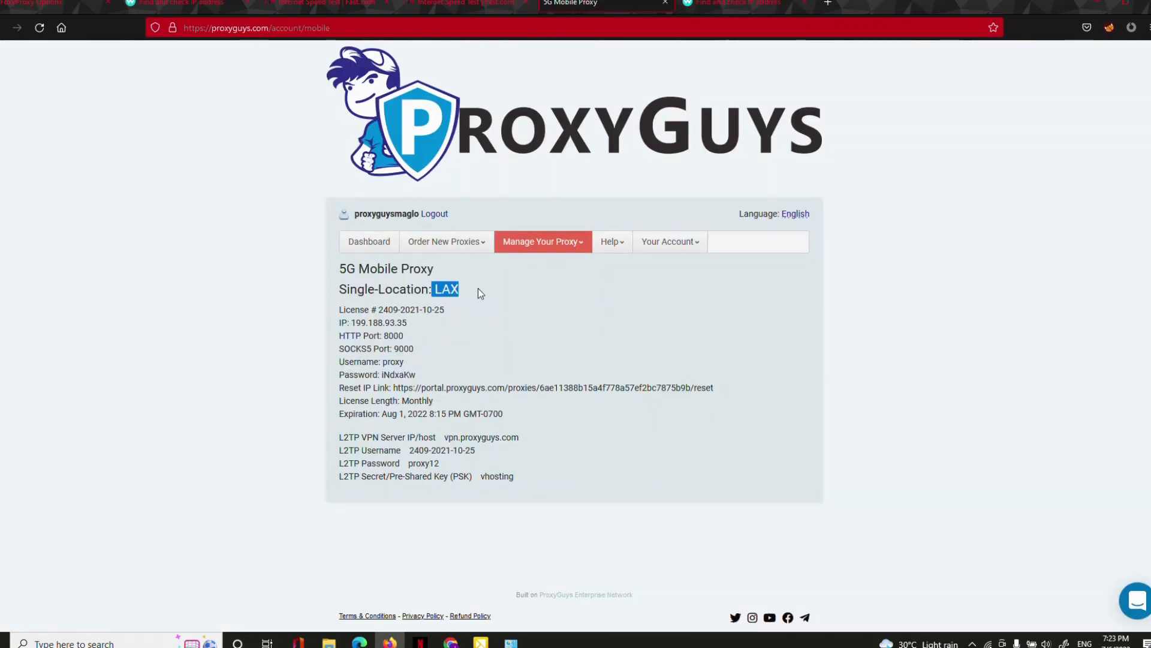
{"action": "left_click", "coordinate": [1024, 371]}
{"action": "left_click", "coordinate": [774, 5]}
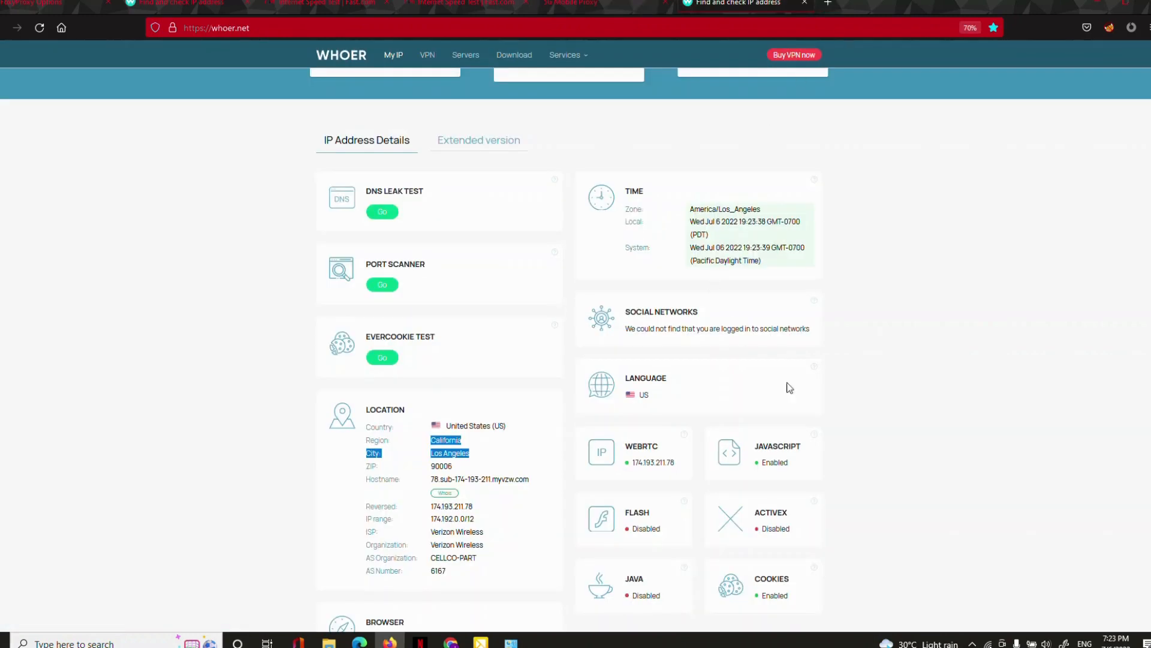
{"action": "scroll", "coordinate": [786, 385], "scroll_direction": "up", "scroll_amount": 6}
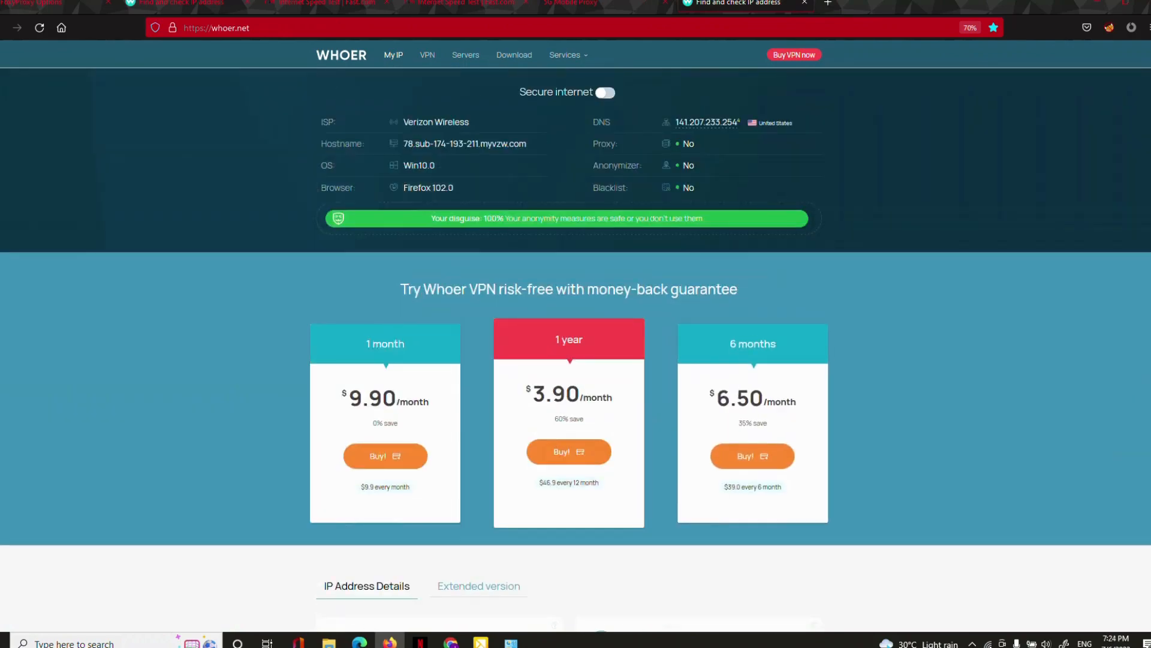